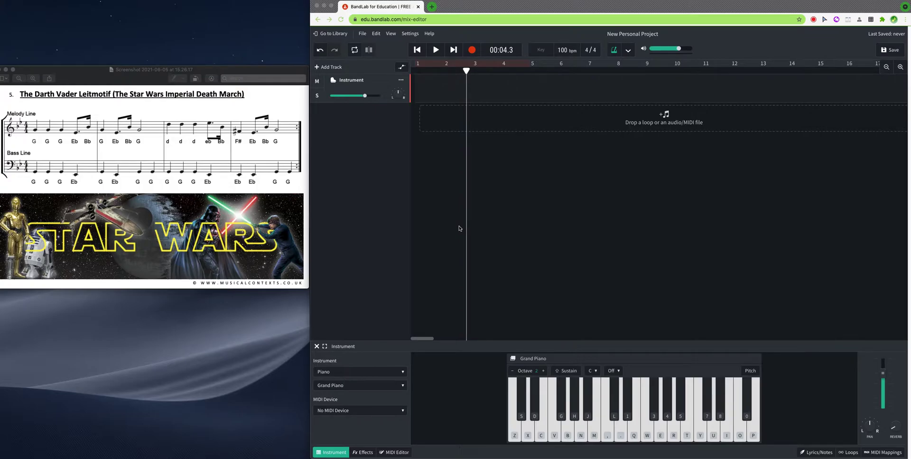
- Try out notes on the on-screen Grand Piano with the computer keyboard and close the Loops browser
click(528, 401)
key(m)
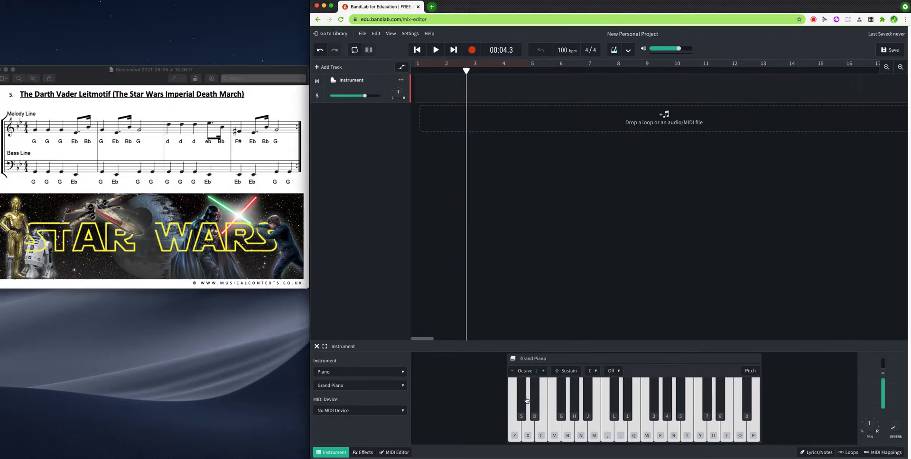
key(l)
key(c)
key(space)
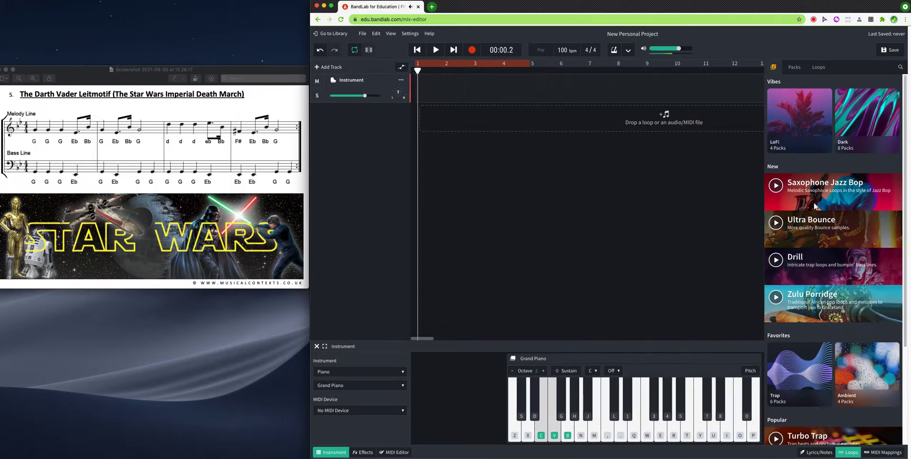
key(space)
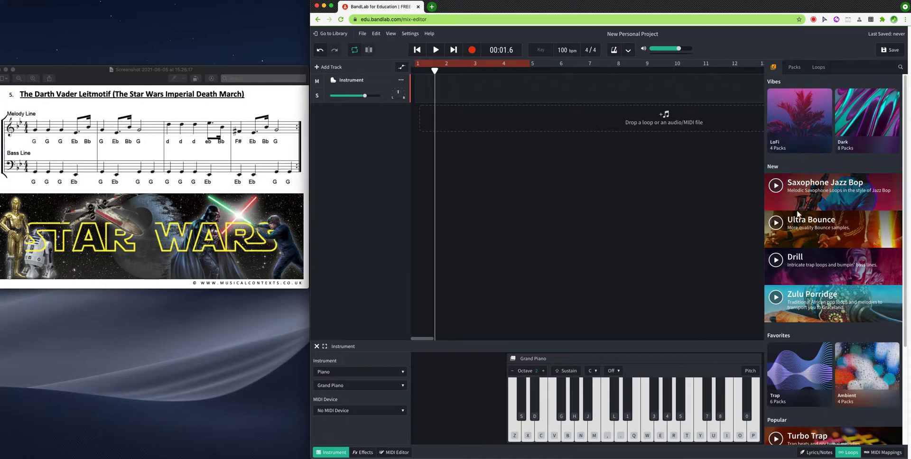
click(845, 454)
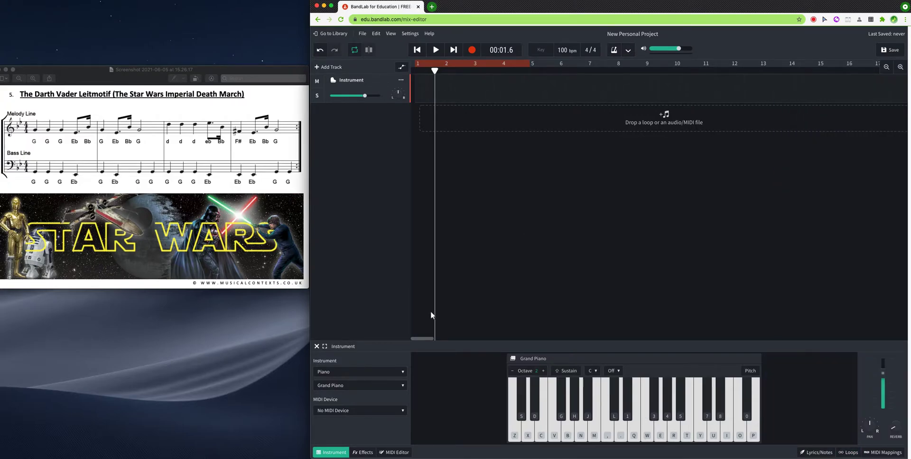
click(570, 429)
key(g)
key(s)
key(h)
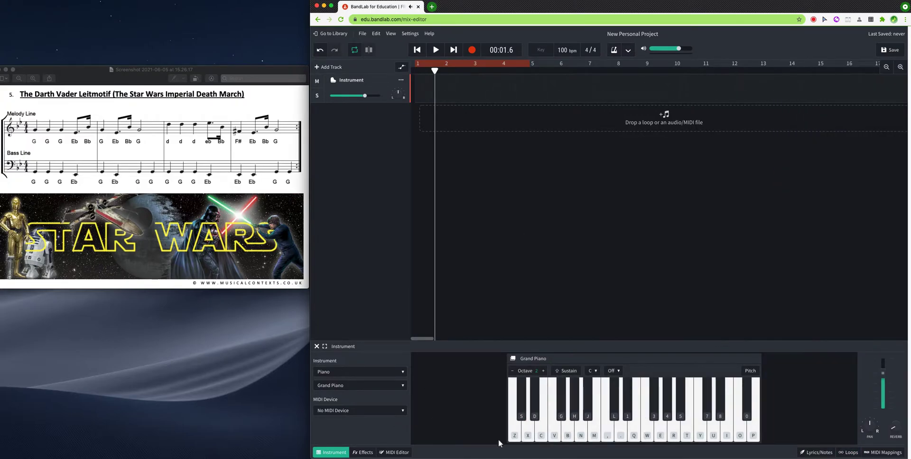
- Open the MIDI Editor for the instrument track, enlarge its note grid and audition a piano key
click(399, 454)
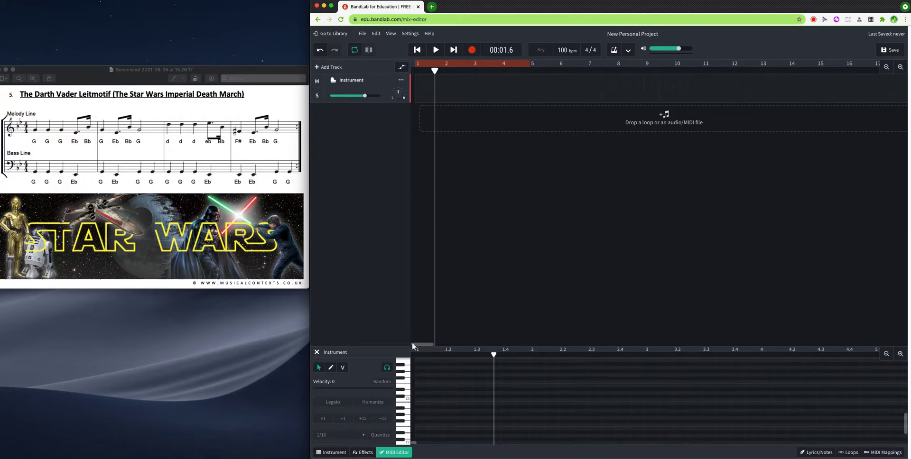
drag(411, 345, 407, 422)
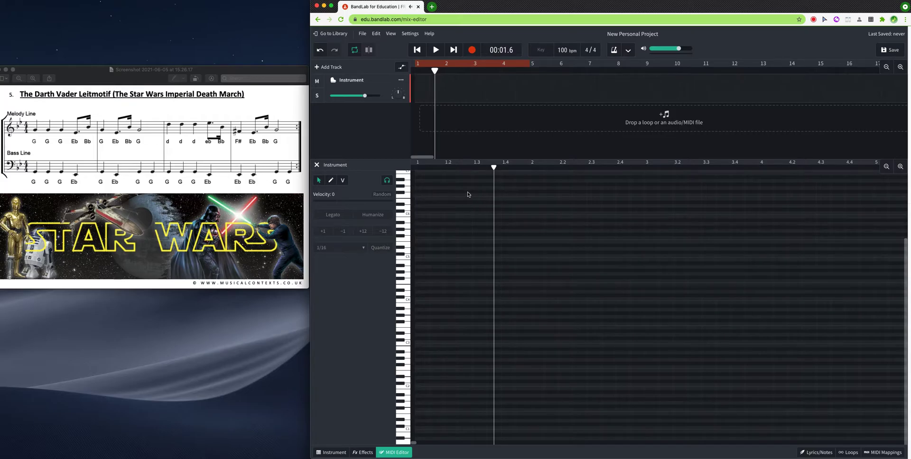
click(409, 195)
double_click(423, 204)
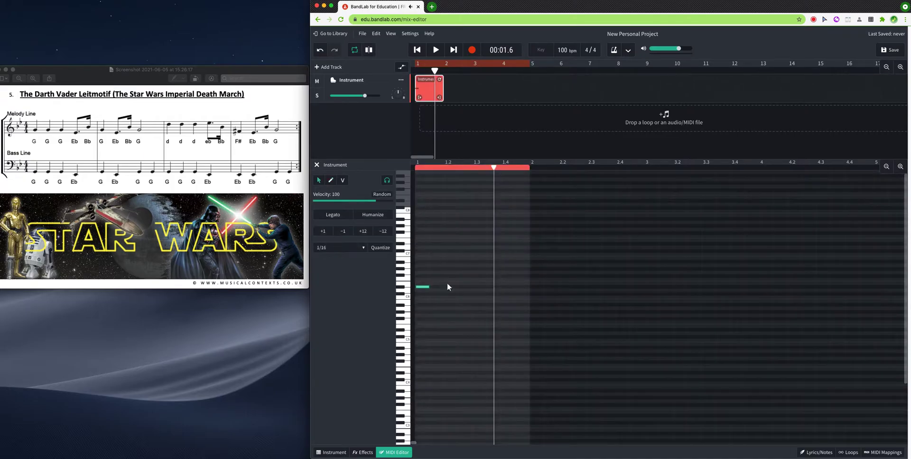
click(422, 288)
drag(423, 290, 420, 236)
super+click(435, 240)
super+click(451, 226)
super+click(452, 243)
super+click(476, 243)
super+click(472, 219)
super+click(463, 247)
super+click(464, 212)
super+click(497, 255)
key(space)
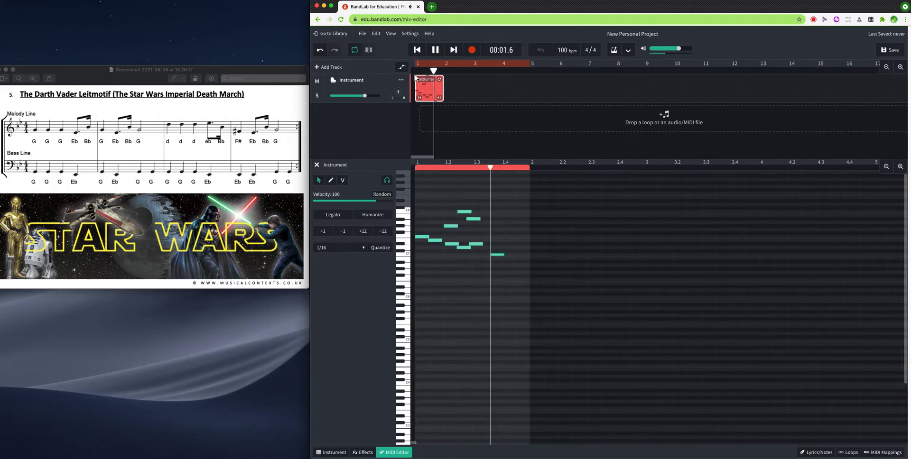
key(space)
key(Delete)
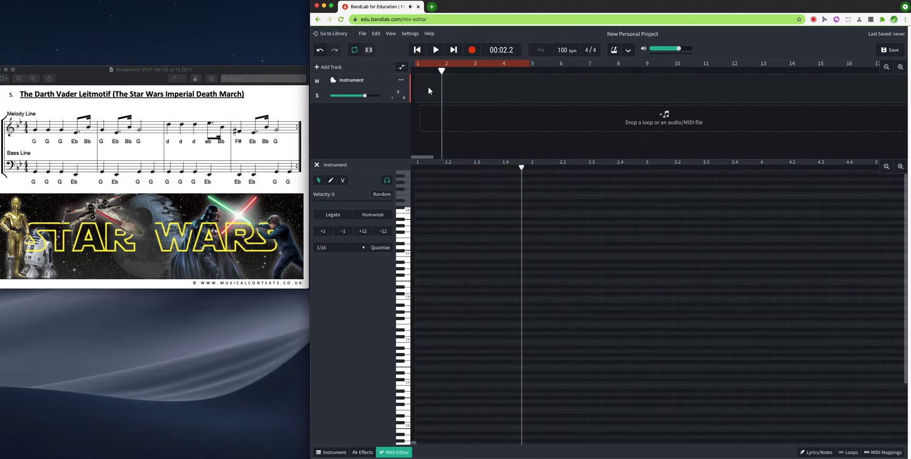
- Activate note drawing, audition the low piano keys to find G, and return the playhead to the start
click(332, 180)
click(407, 358)
scroll(406, 404, down, 3)
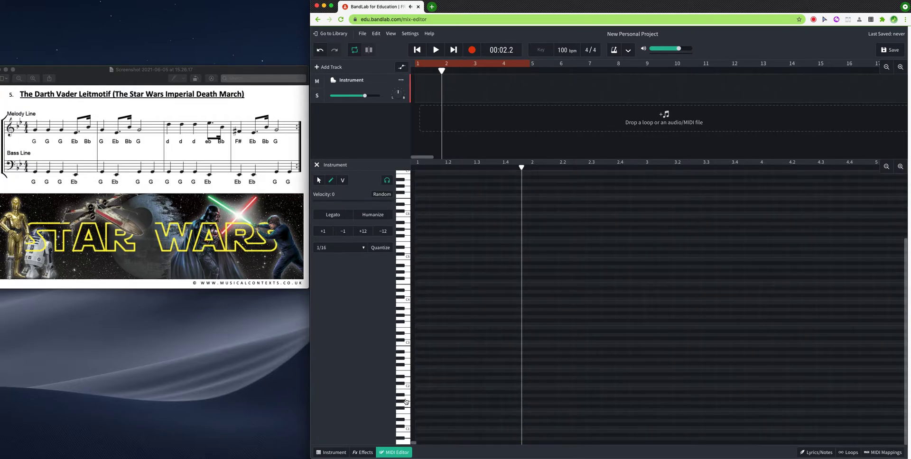
click(407, 321)
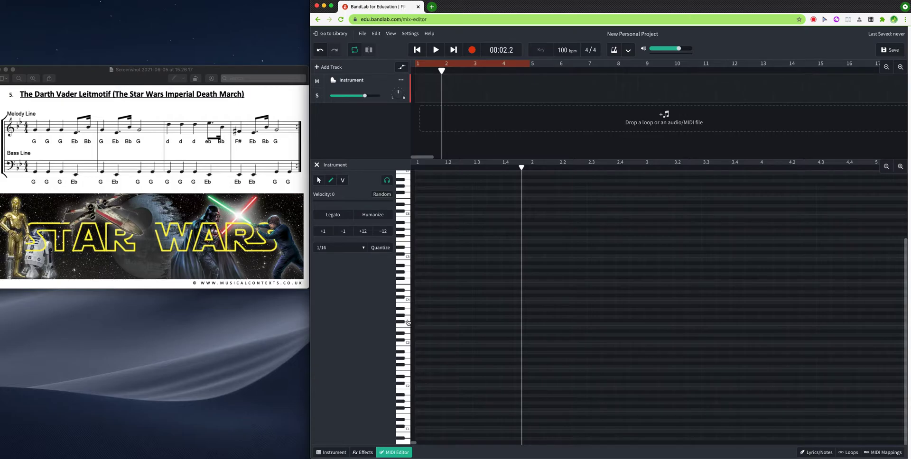
click(407, 364)
drag(522, 168, 410, 178)
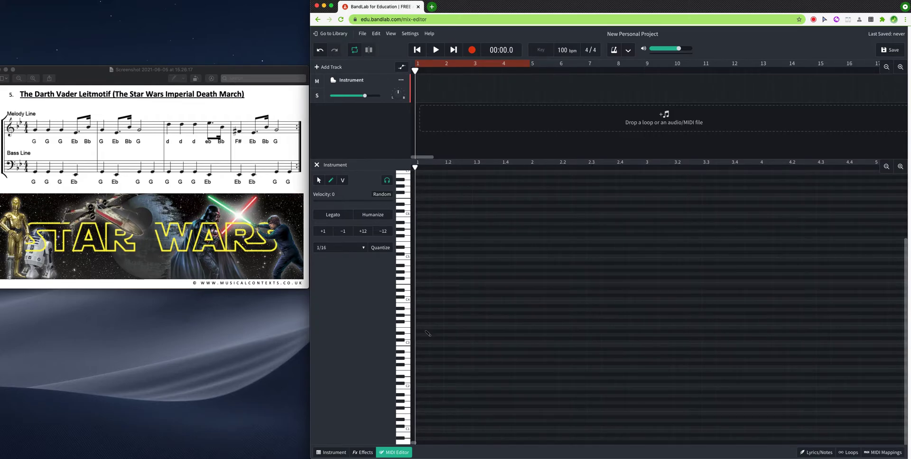
- Draw three one-beat G2 notes on beats 1, 2 and 3 of bar 1
click(420, 360)
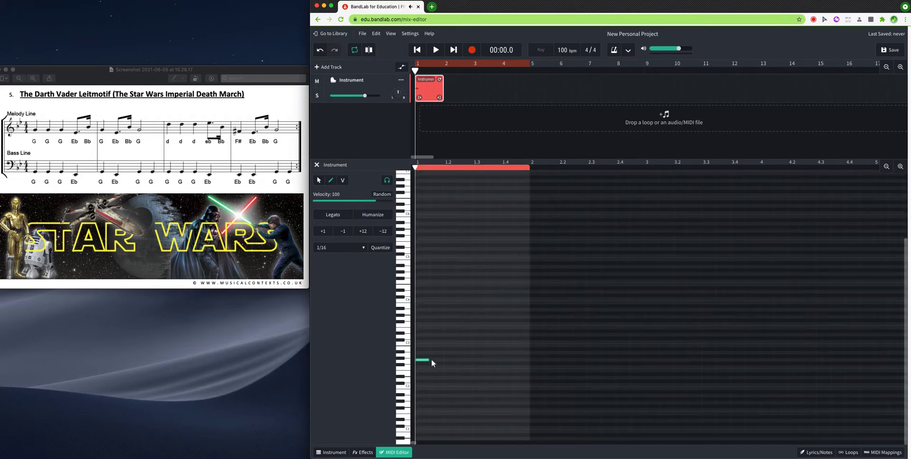
click(432, 360)
drag(429, 360, 433, 360)
drag(435, 360, 451, 361)
double_click(474, 360)
drag(476, 360, 478, 360)
drag(426, 360, 500, 361)
- Draw a lower note at D2 on beat 4 of bar 1 and shorten it to about three quarters of a beat
click(331, 181)
click(502, 377)
drag(506, 378, 509, 377)
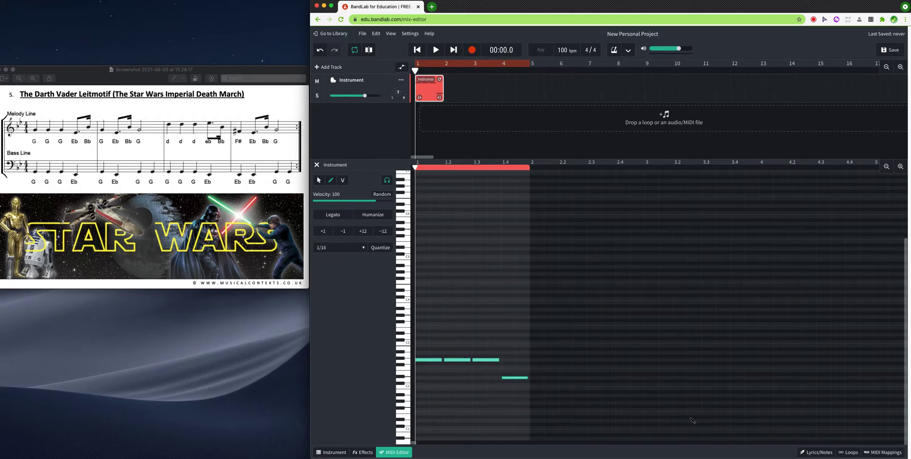
click(900, 166)
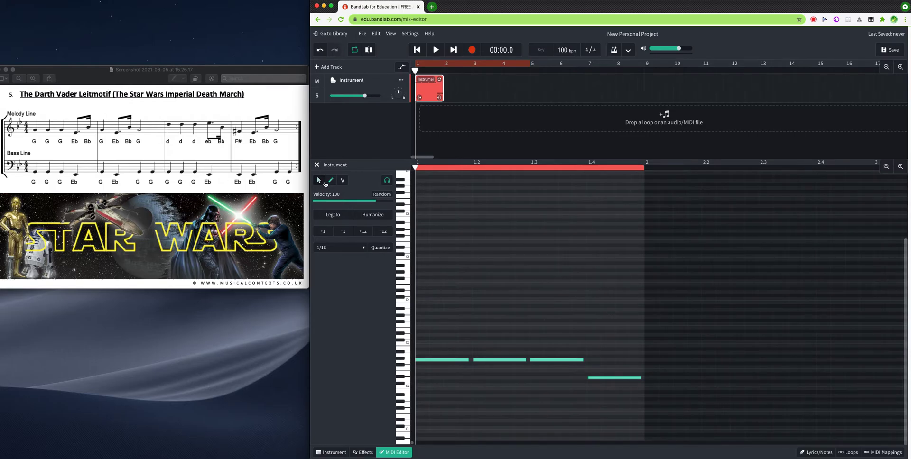
drag(640, 377, 627, 378)
- Add a note at Ab2 at the end of bar 1 and shorten it to about a sixteenth
click(332, 181)
click(632, 356)
drag(644, 355, 646, 358)
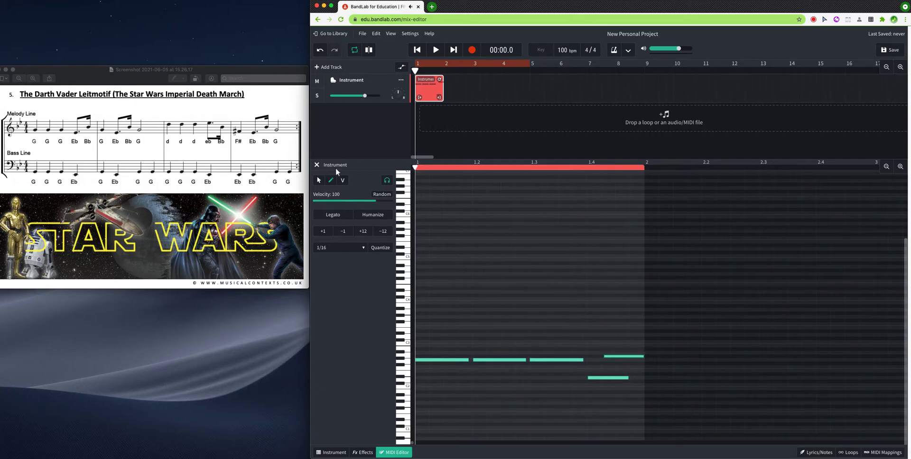
mouse_move(644, 357)
mouse_down()
mouse_move(614, 357)
mouse_move(636, 359)
mouse_up()
- Extend the region to two bars and draw a short G2 note at the start of bar 2
mouse_move(439, 97)
mouse_down()
mouse_move(480, 98)
mouse_move(470, 98)
mouse_up()
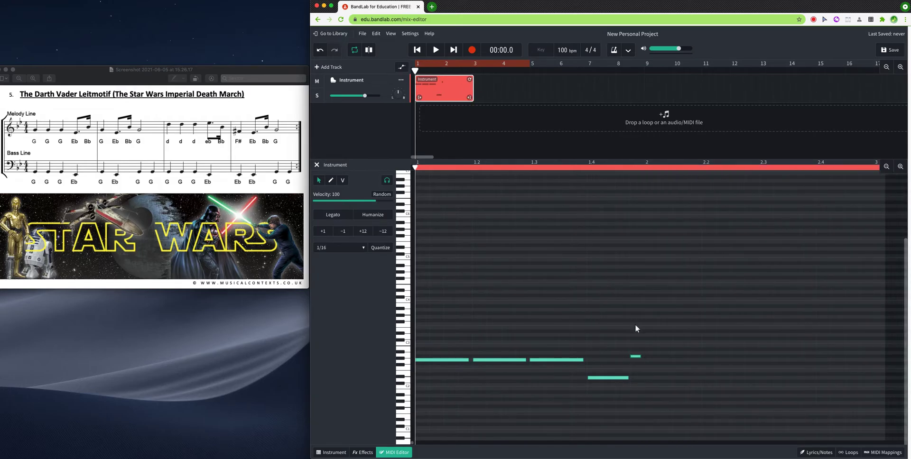
drag(589, 328, 660, 415)
drag(415, 70, 443, 70)
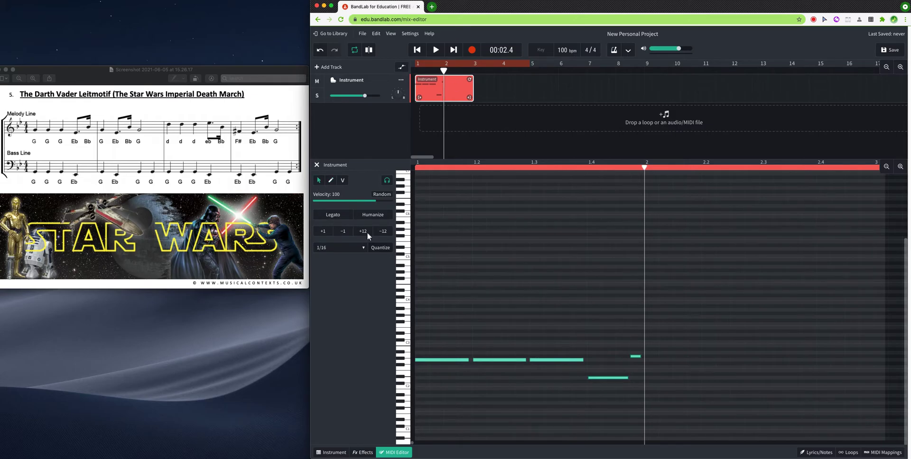
click(329, 181)
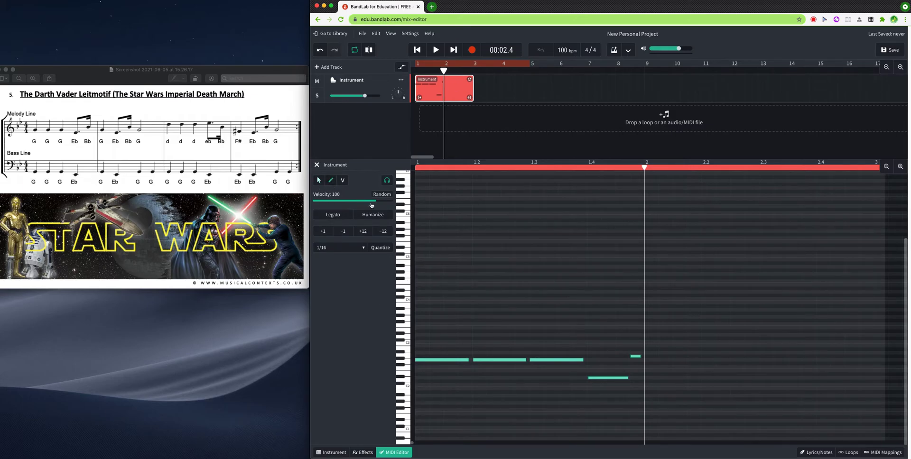
click(648, 360)
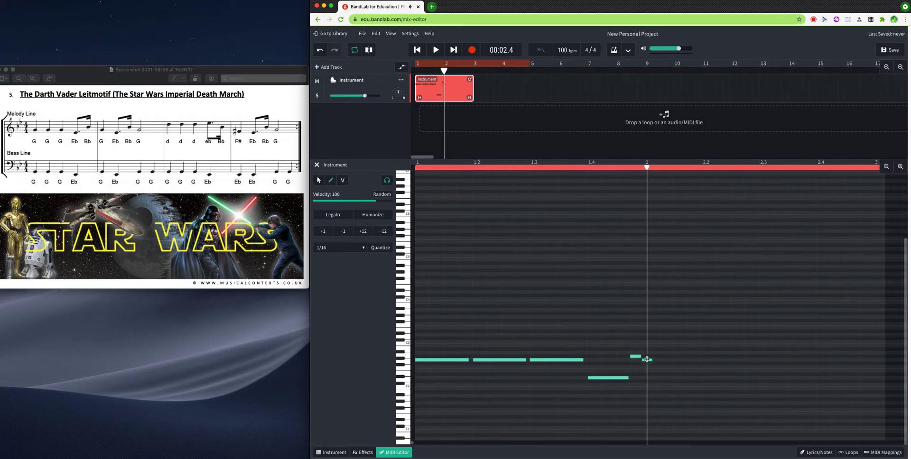
mouse_move(430, 342)
mouse_down()
mouse_move(470, 342)
mouse_move(576, 380)
mouse_up()
key(super+z)
click(318, 180)
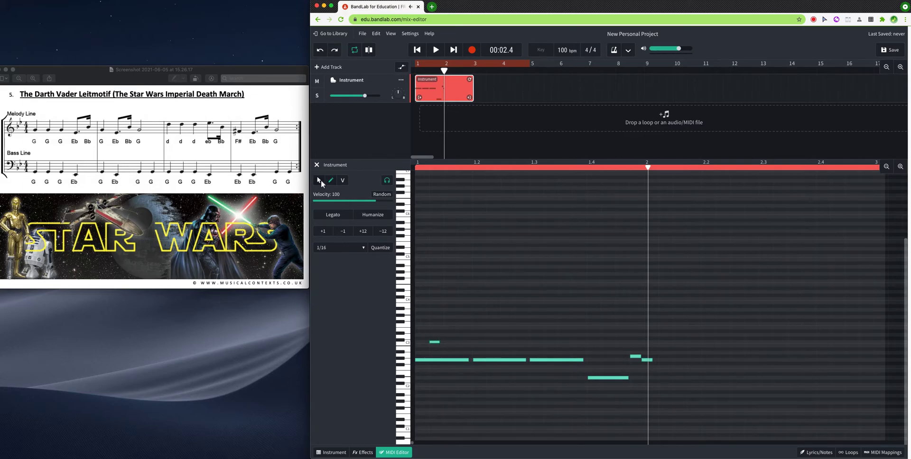
click(434, 341)
key(Delete)
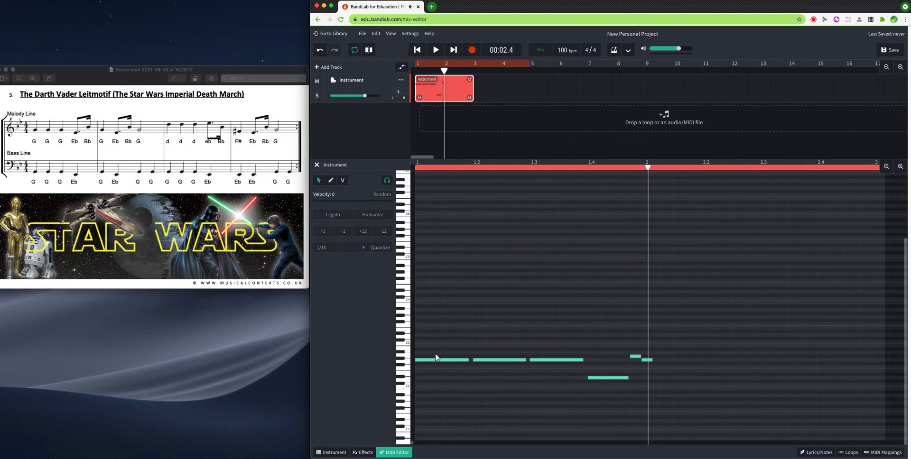
- Raise the short note ending bar 1 by one semitone and stretch bar 2's first G2 note to one beat
click(437, 359)
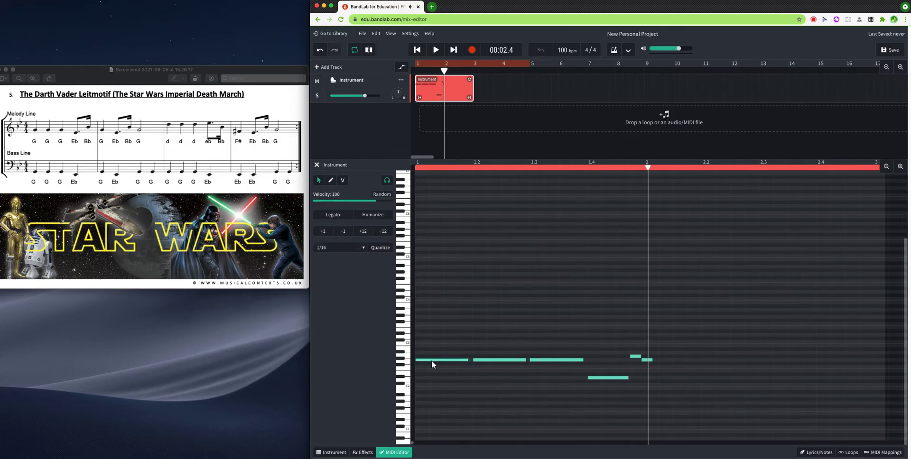
click(432, 361)
click(635, 356)
drag(636, 357, 636, 354)
drag(645, 360, 700, 360)
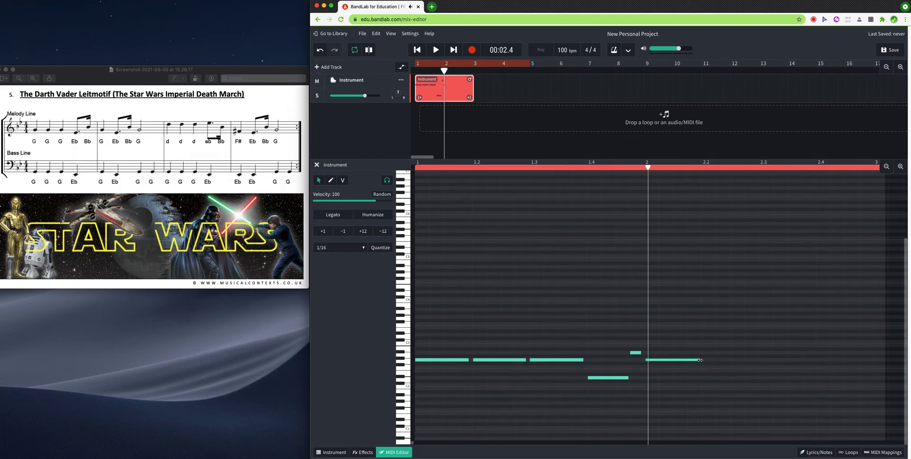
- Paste the long-short note pair at beat 2 of bar 2 and draw a one-beat G2 note on beat 3
click(701, 165)
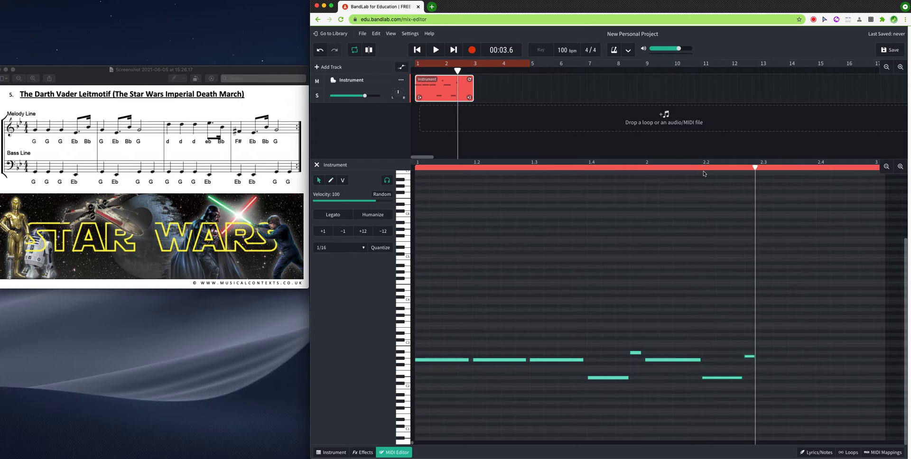
click(761, 357)
click(331, 180)
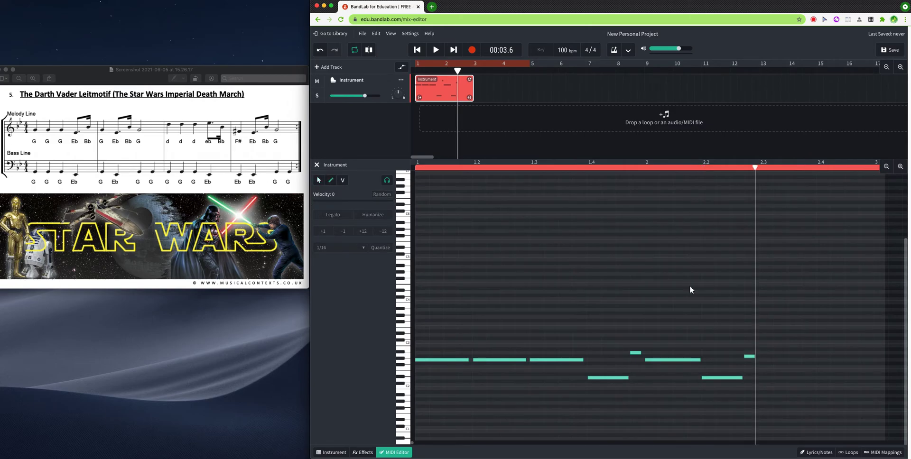
click(761, 359)
drag(769, 359, 771, 359)
drag(757, 170, 758, 167)
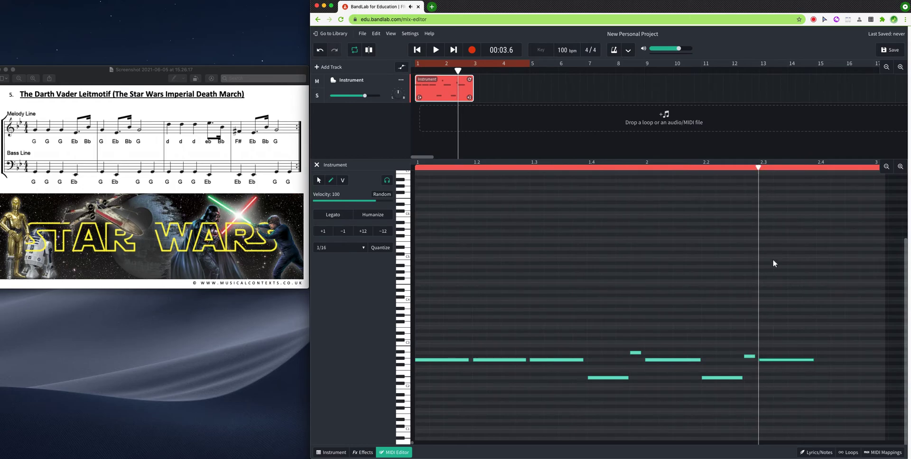
- Play the two-bar phrase from the beginning to check its pitches
click(417, 50)
key(space)
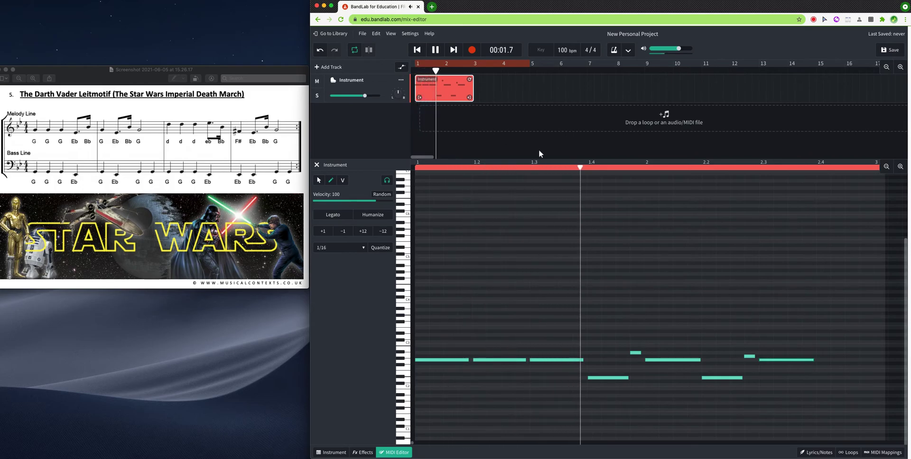
key(space)
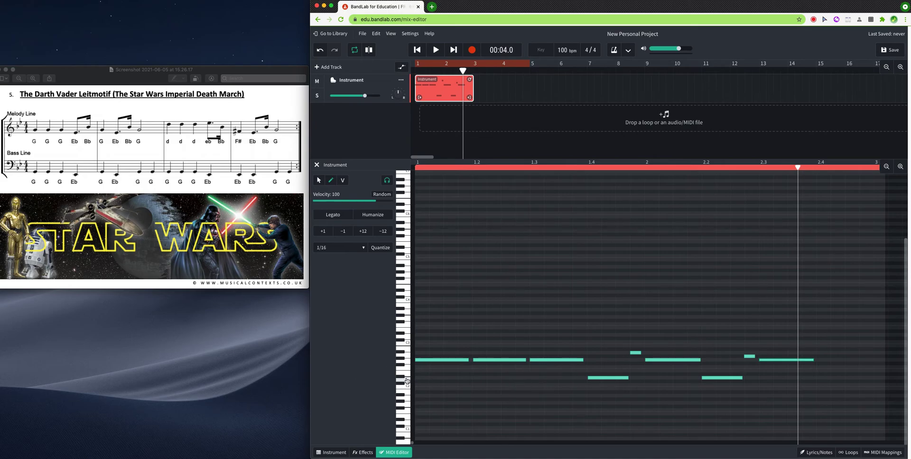
- Raise the low notes in bars 1 and 2 by a semitone to Eb2, deleting the stray notes near the second one
drag(601, 378, 602, 374)
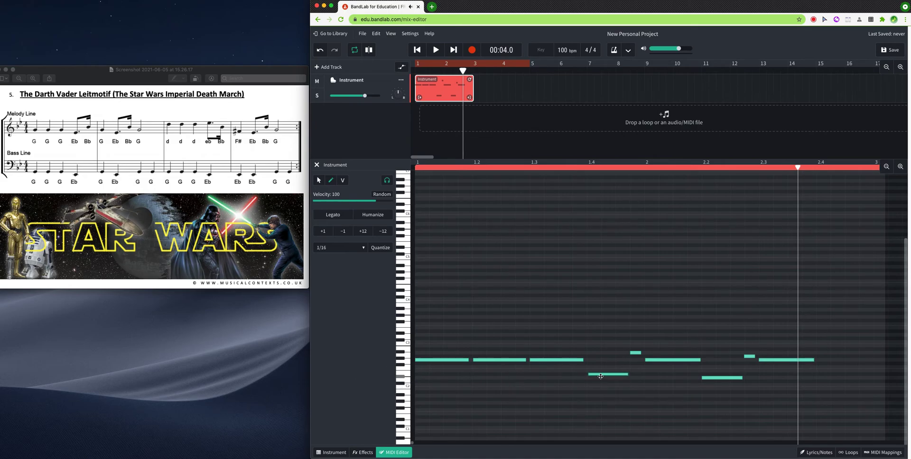
click(711, 374)
click(756, 382)
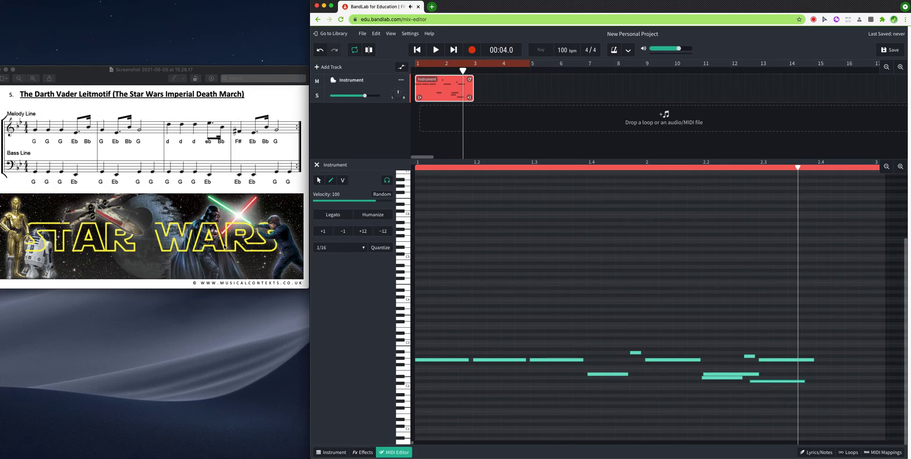
click(320, 180)
click(765, 381)
key(BackSpace)
click(747, 372)
key(BackSpace)
drag(722, 377, 721, 374)
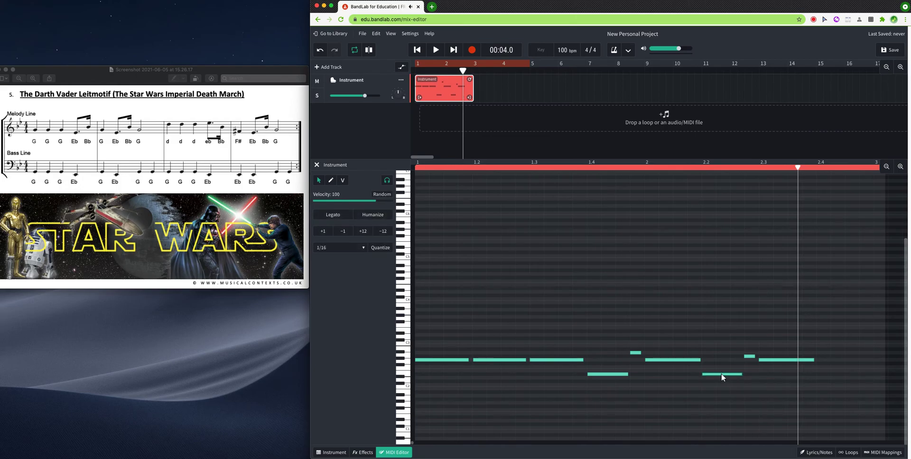
- Listen to the phrase from the start and raise both short notes to Bb2
click(417, 51)
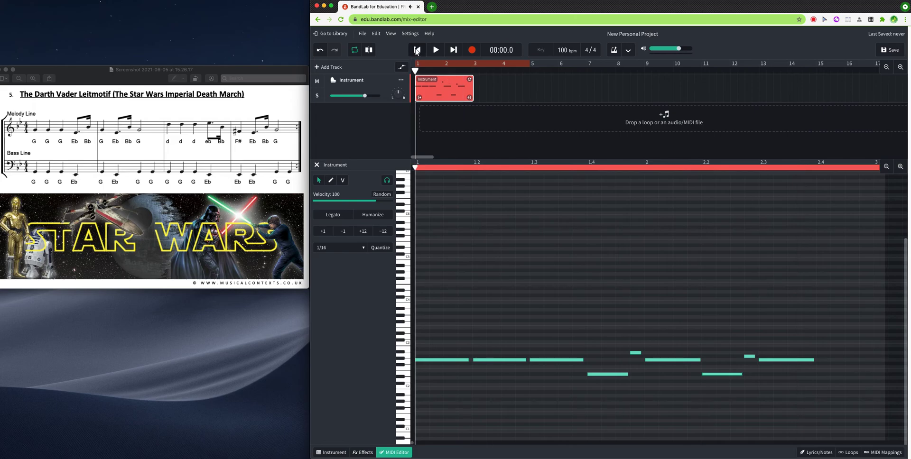
key(space)
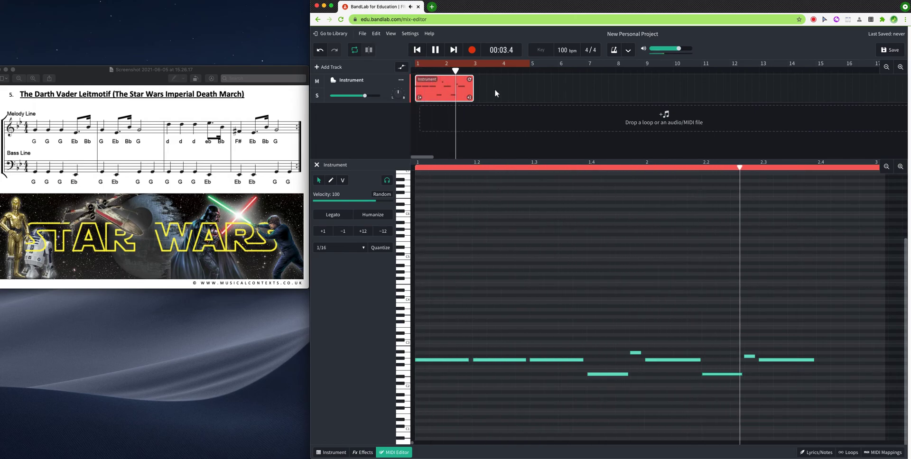
key(space)
drag(634, 353, 635, 350)
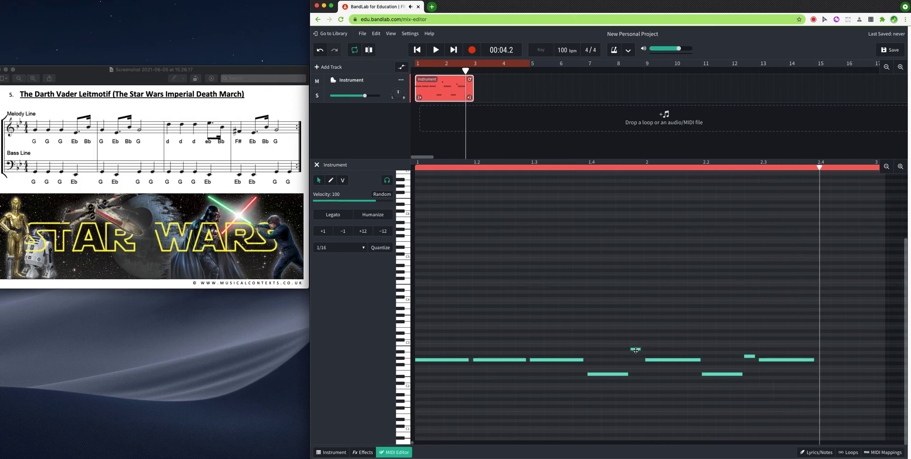
drag(750, 357, 753, 354)
- Replay the corrected phrase from the beginning
click(414, 52)
key(space)
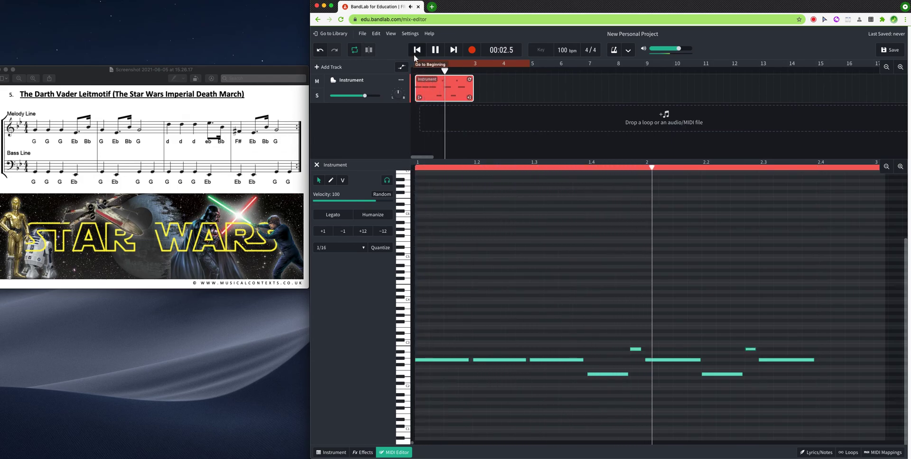
key(space)
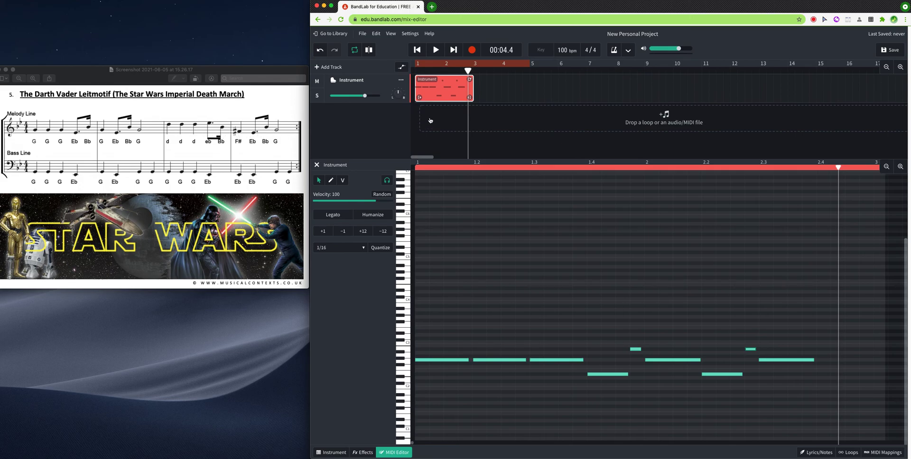
- Extend the instrument region to four bars, up to the start of bar 5
click(486, 97)
drag(470, 98, 528, 101)
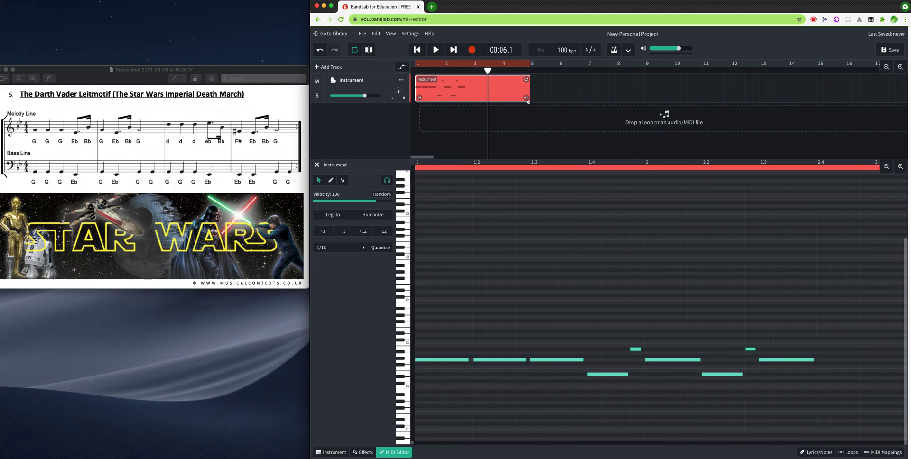